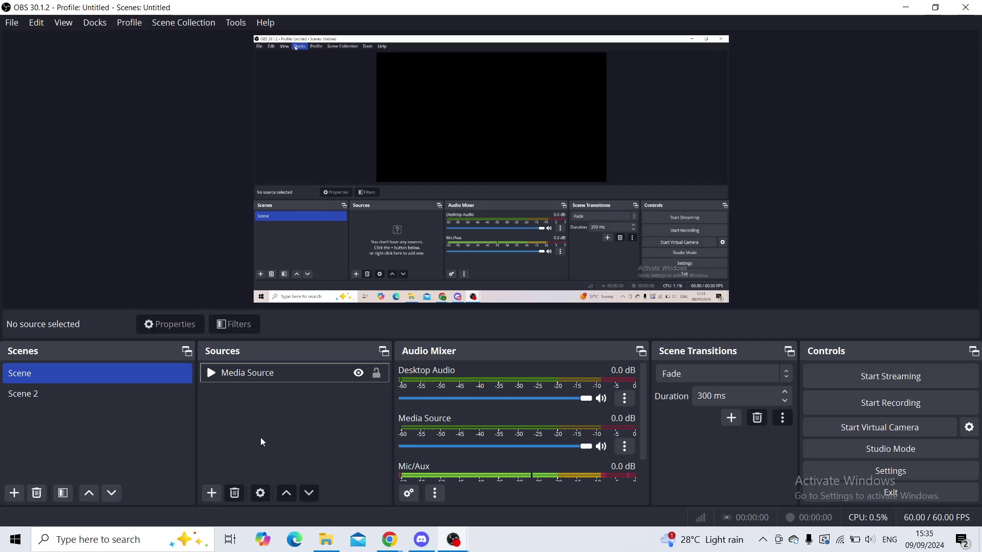
Select and deselect the Media Source, then dismiss the Add Source list without adding anything
left_click(273, 375)
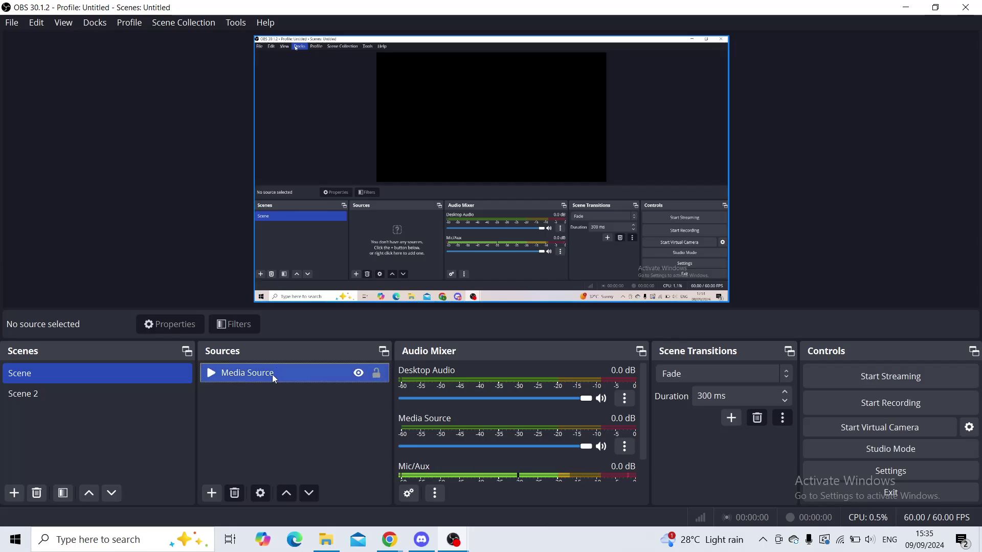
left_click(258, 437)
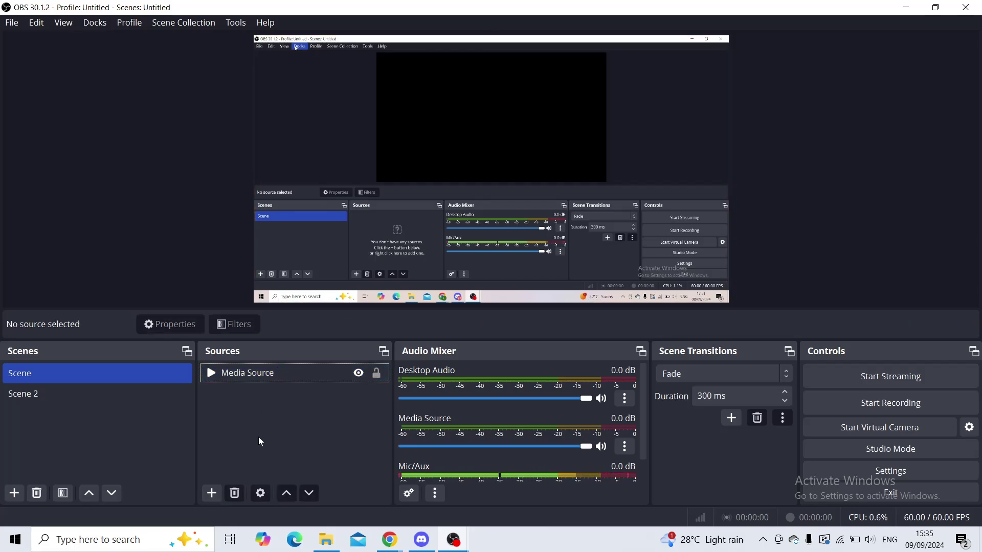
left_click(214, 493)
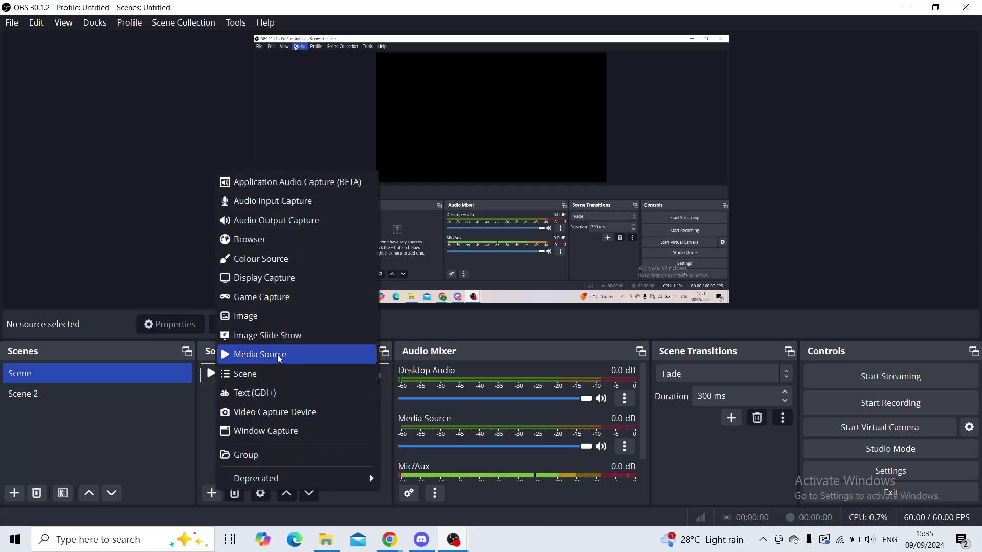
left_click(163, 273)
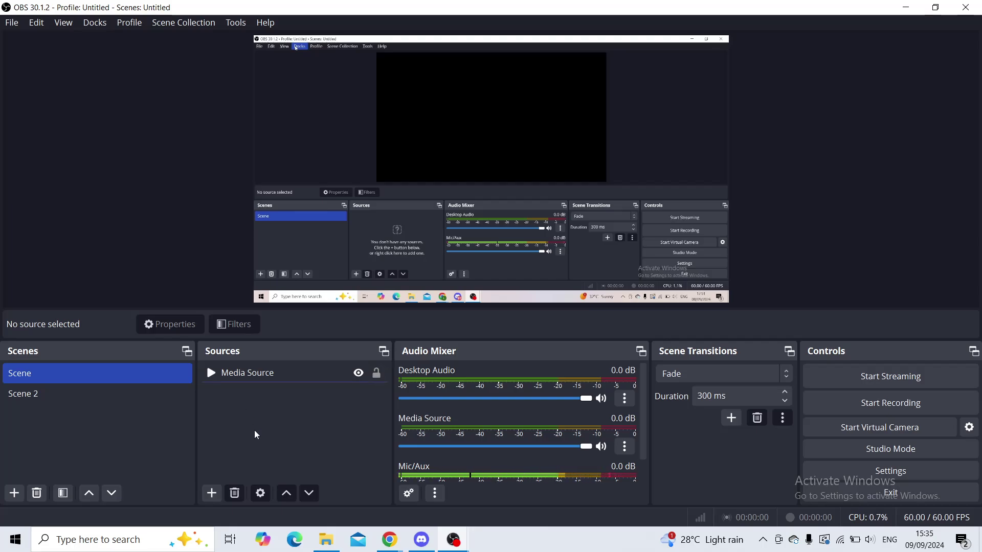
Add a Crop/Pad effect filter to the Media Source from its Filters window
left_click(269, 376)
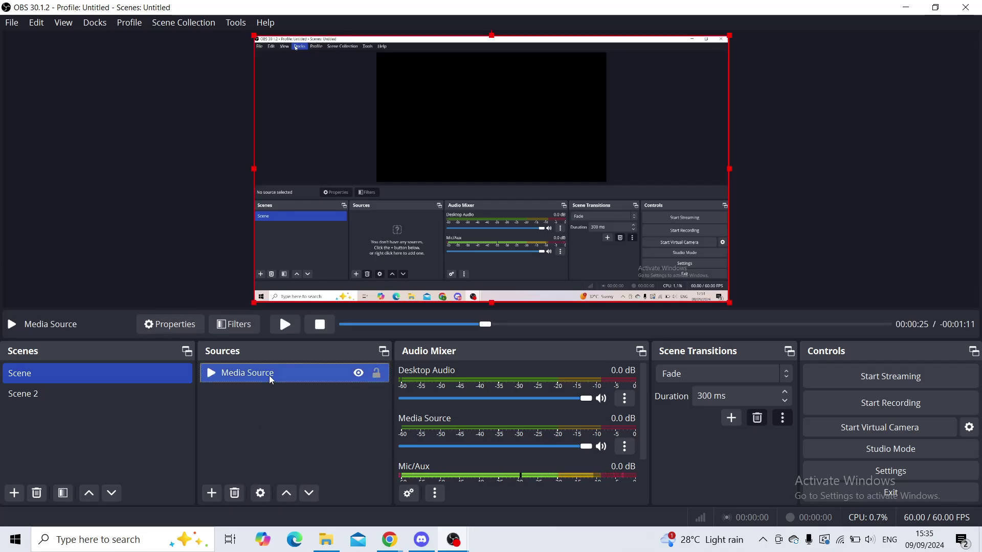
left_click(241, 328)
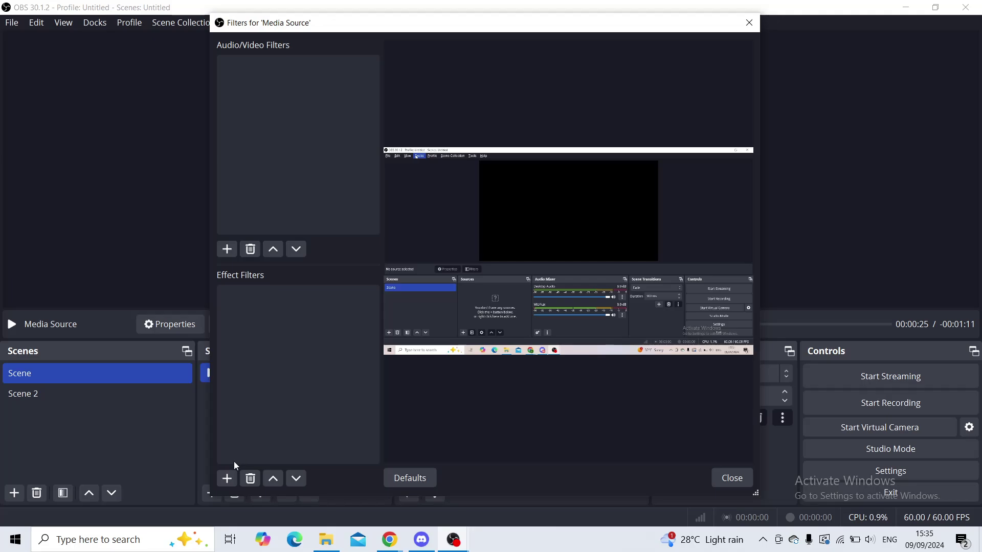
left_click(228, 480)
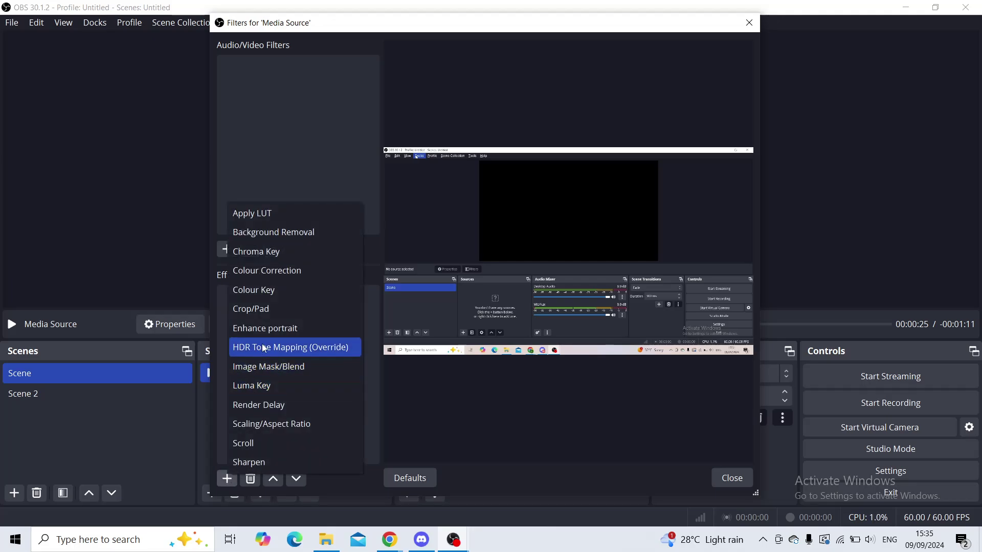
left_click(269, 309)
left_click(456, 276)
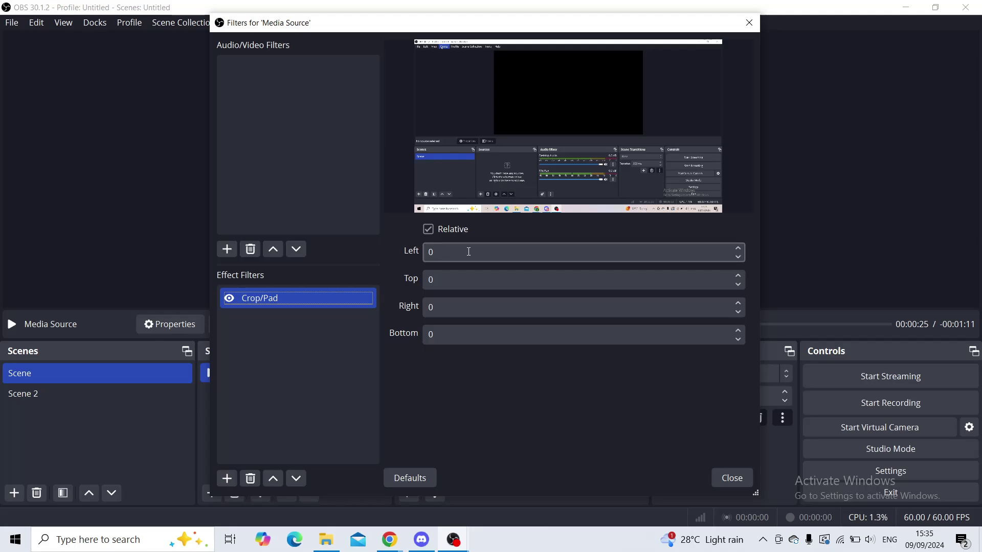
Enter 100 as the Left, Top, Right and Bottom crop values and commit them
left_click(468, 251)
key("BackSpace")
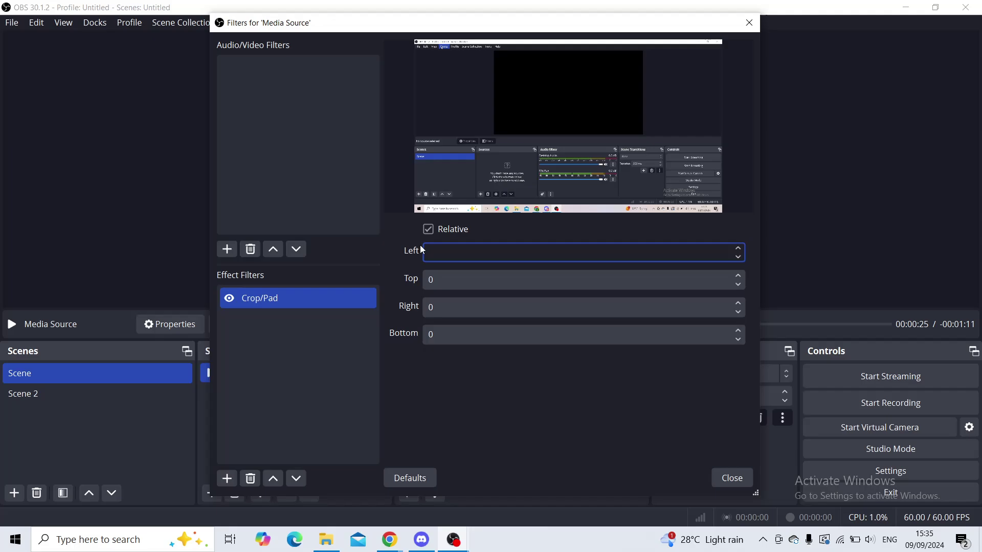
type("100")
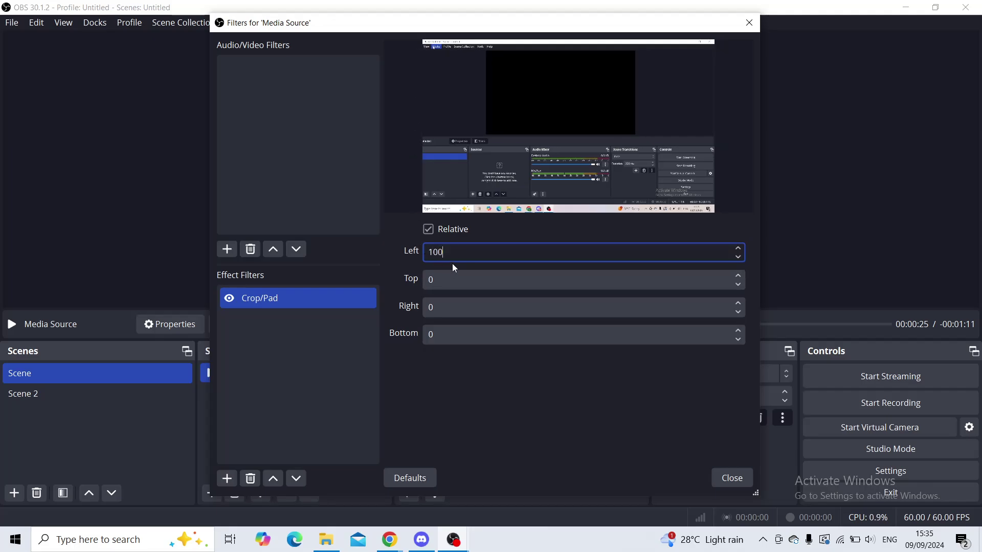
key("BackSpace")
key("BackSpace")
type("00")
double_click(452, 277)
type("1")
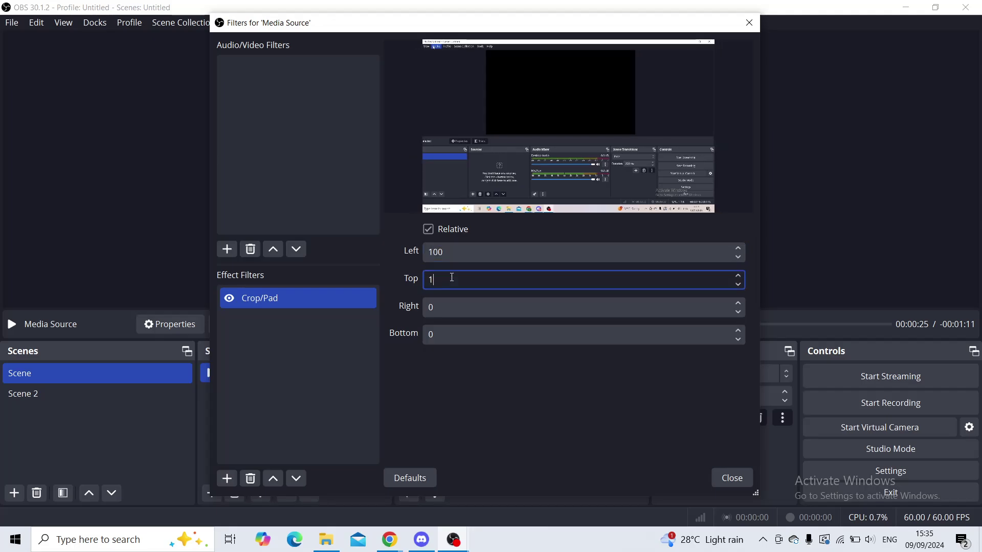
type("00")
double_click(446, 305)
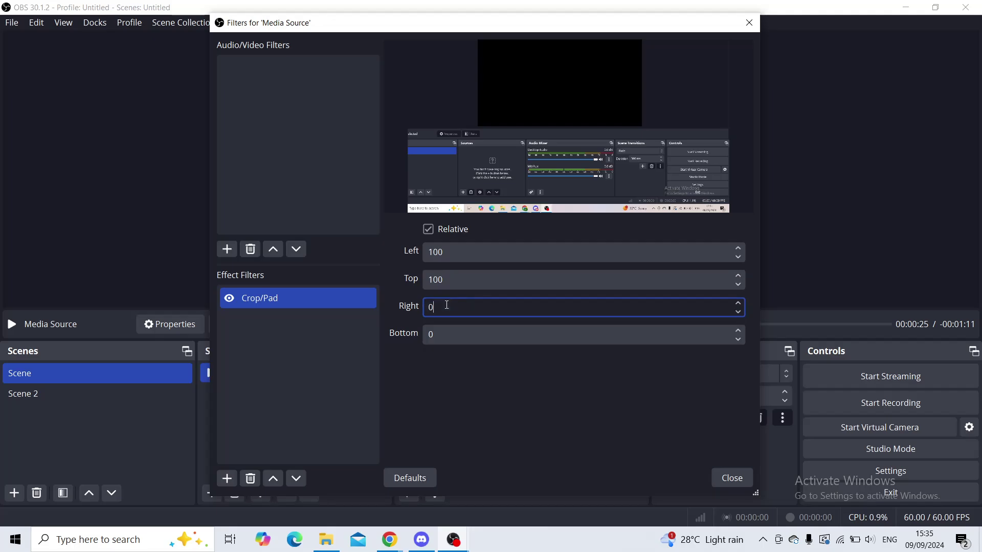
type("100")
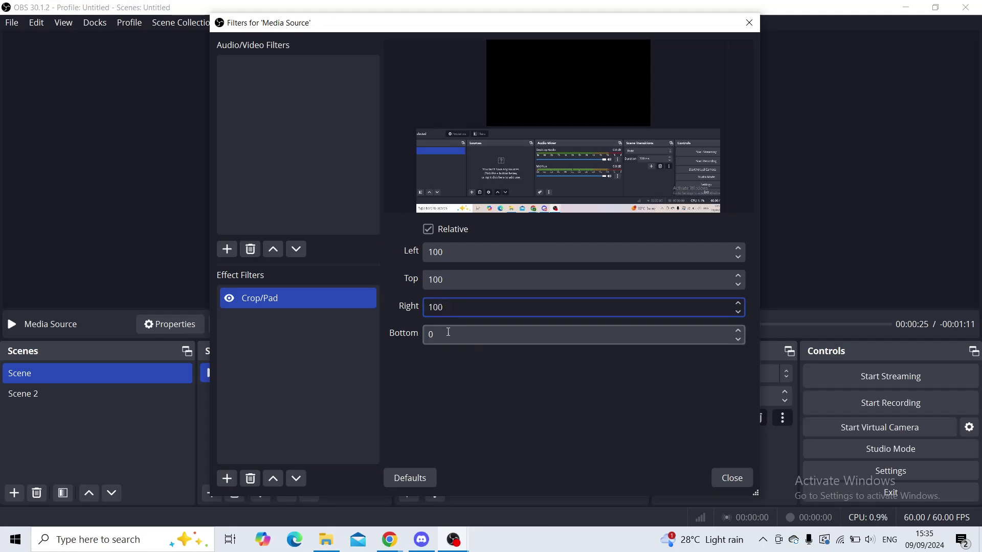
double_click(447, 334)
key("BackSpace")
type("100")
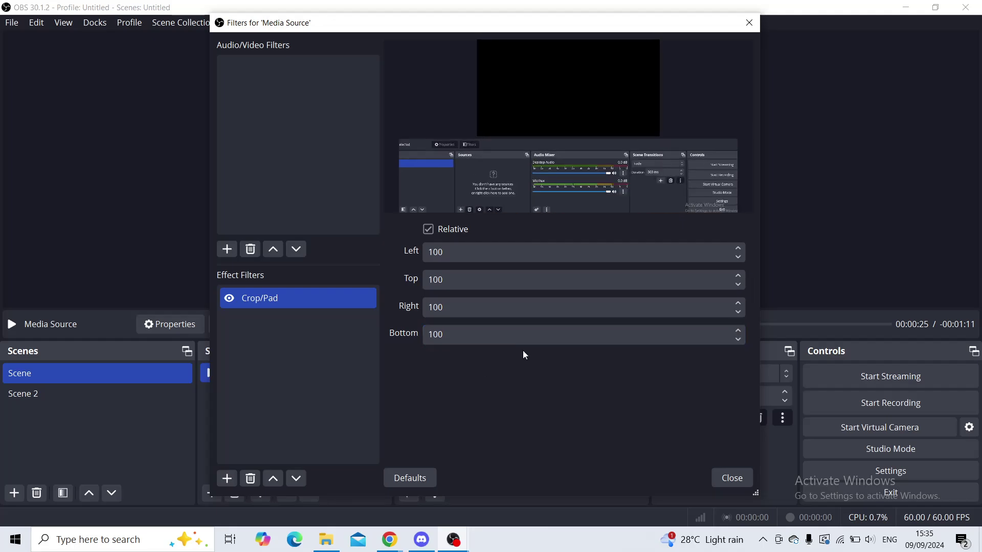
left_click(646, 450)
Close Filters and drag the Media Source's bottom-right corner inward to shrink it
left_click(727, 478)
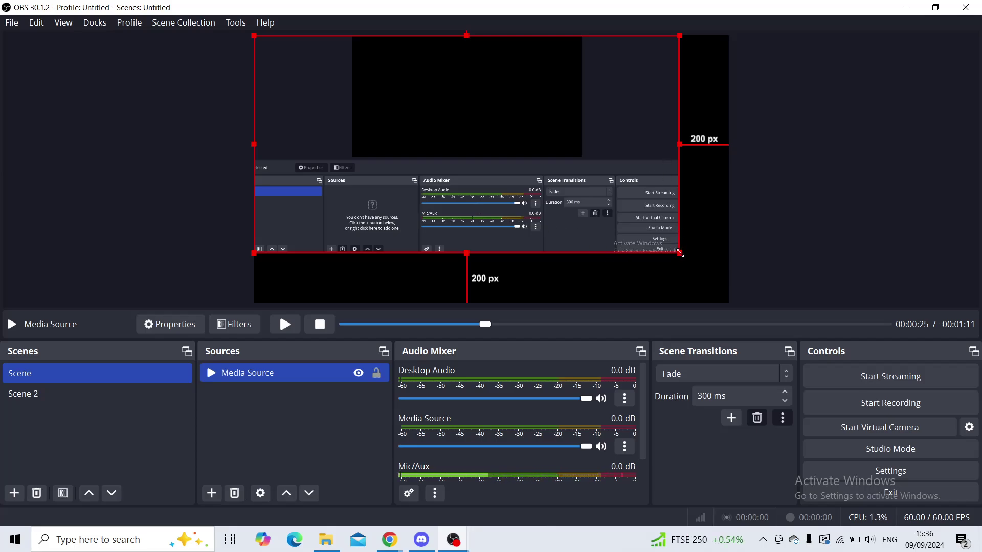
mouse_move(680, 252)
left_mouse_down()
mouse_move(715, 271)
mouse_move(636, 230)
mouse_move(658, 228)
mouse_move(643, 219)
mouse_move(655, 218)
left_mouse_up()
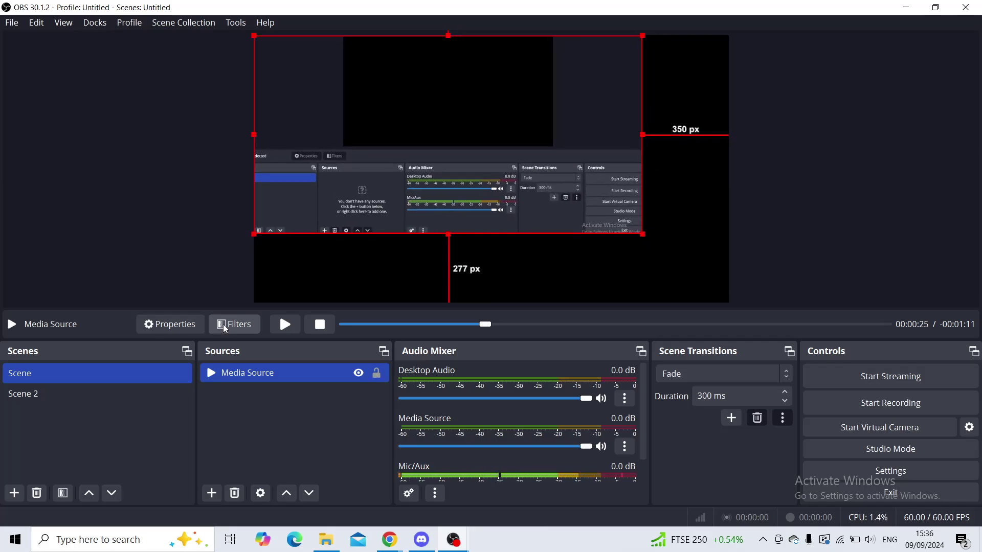
left_click(235, 324)
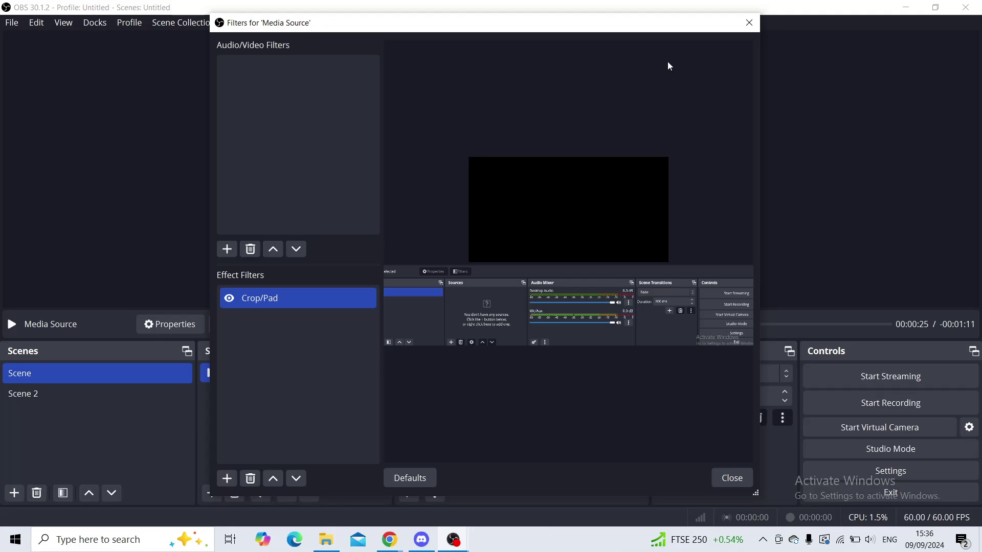
left_click(748, 23)
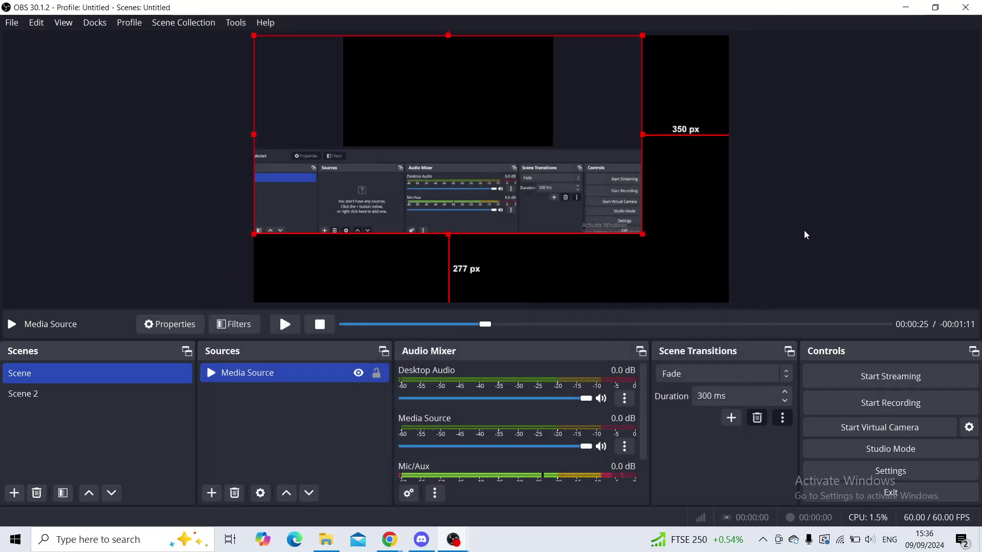